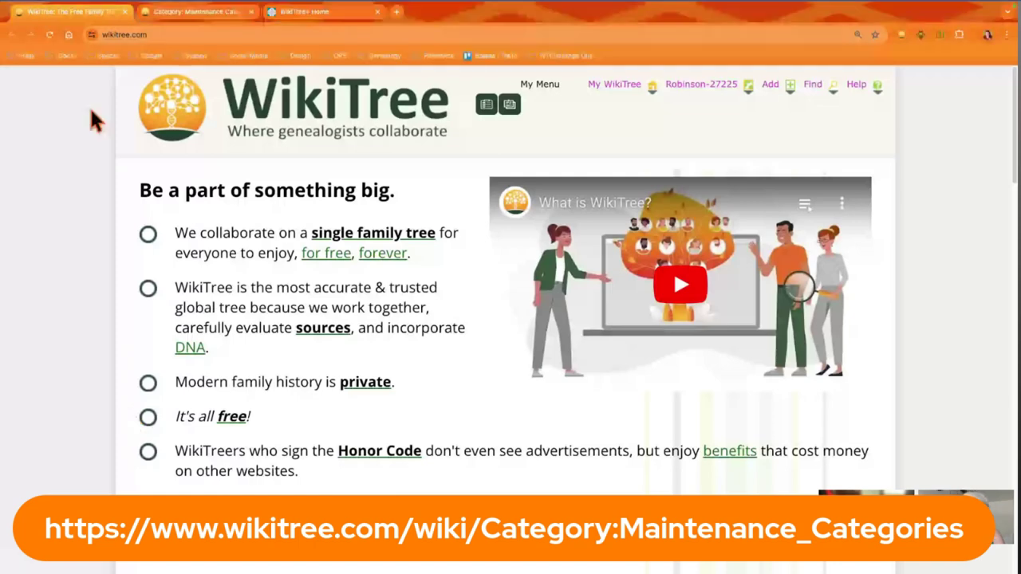
# Step: Go to Maintenance Categories and open the Needs GEDCOM Cleanup category from its N section
pyautogui.click(179, 21)
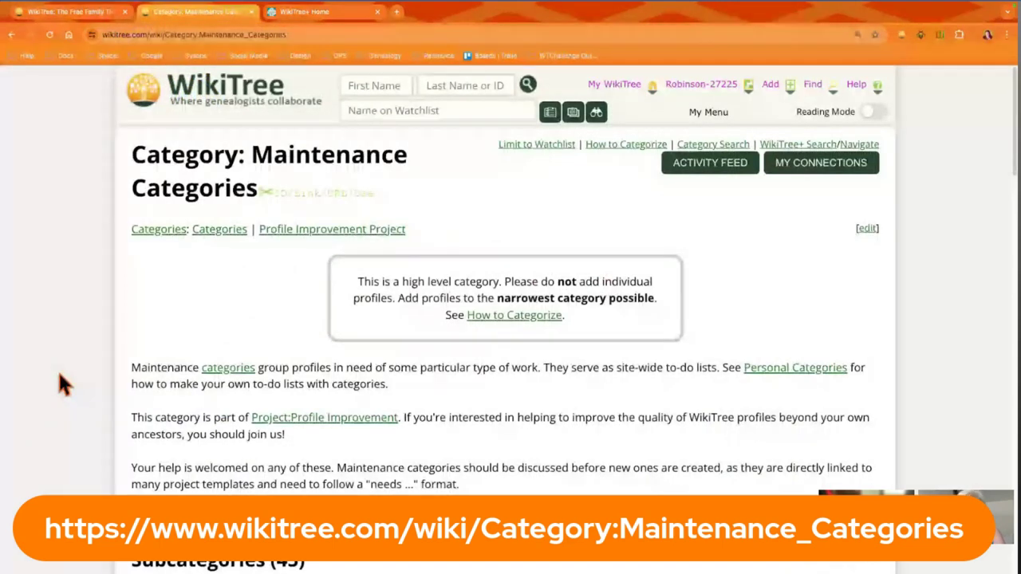
pyautogui.scroll(-5, 58, 369)
pyautogui.scroll(-1, 53, 365)
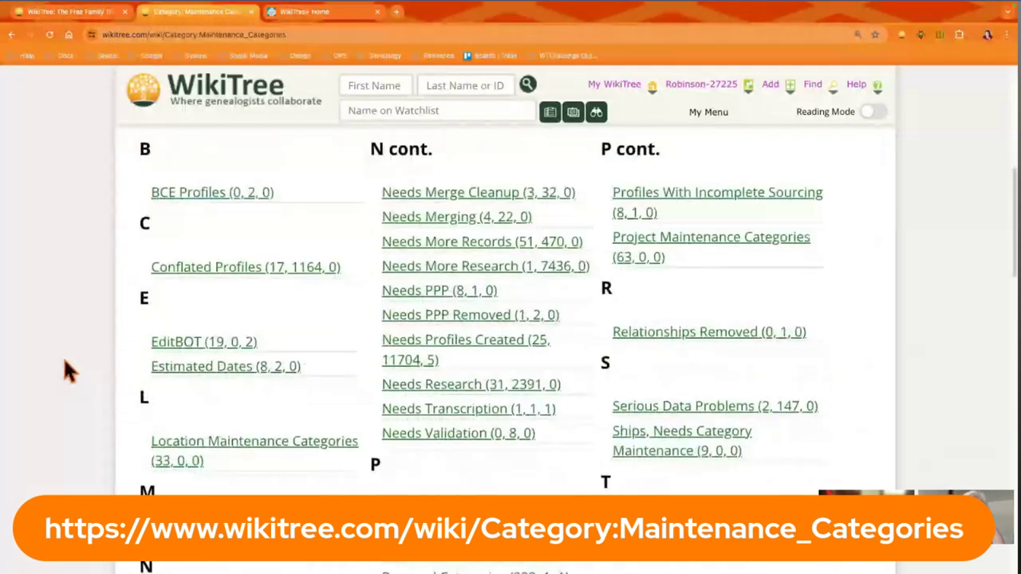
pyautogui.scroll(-1, 65, 360)
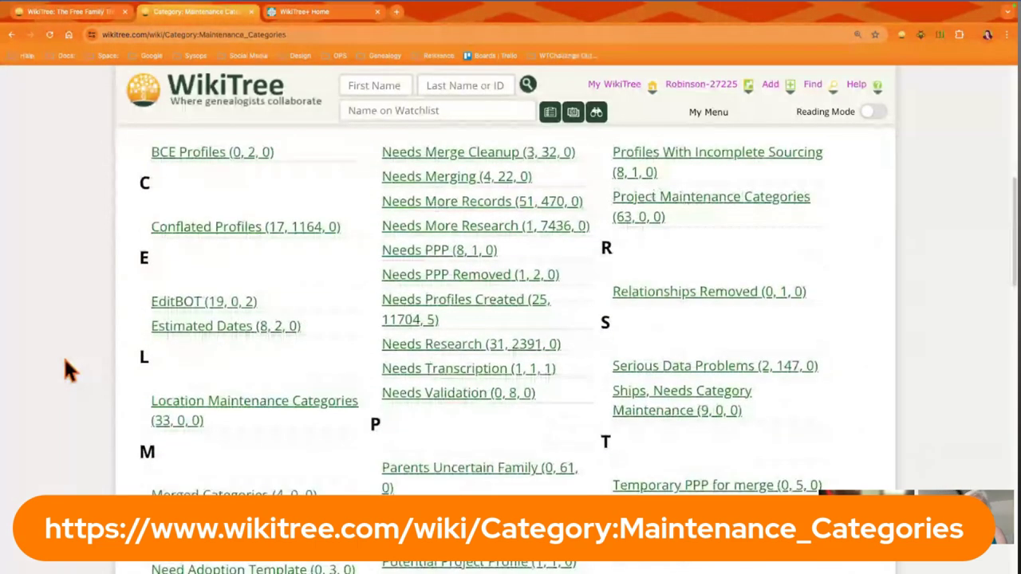
pyautogui.scroll(-3, 67, 360)
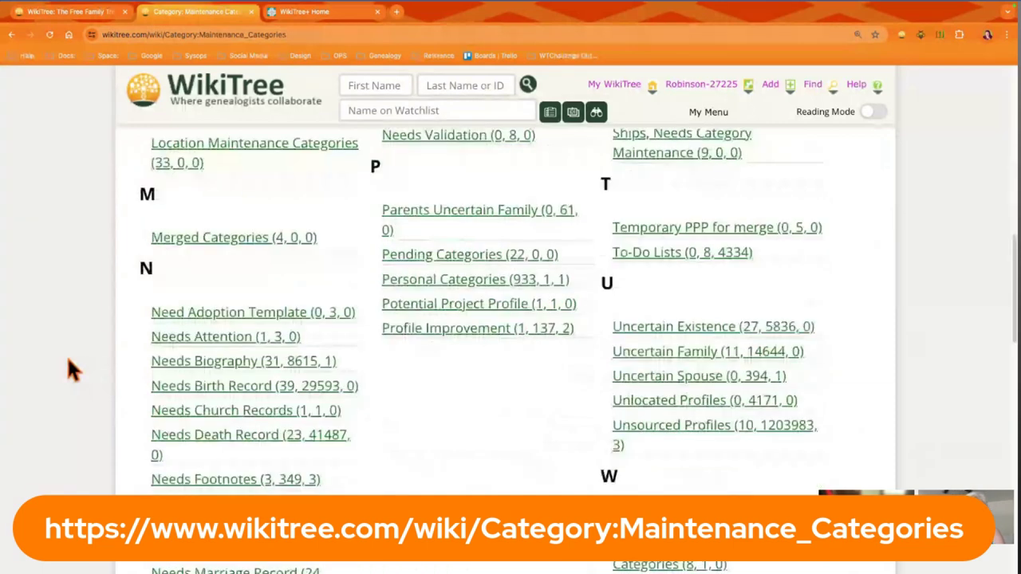
pyautogui.scroll(-1, 68, 361)
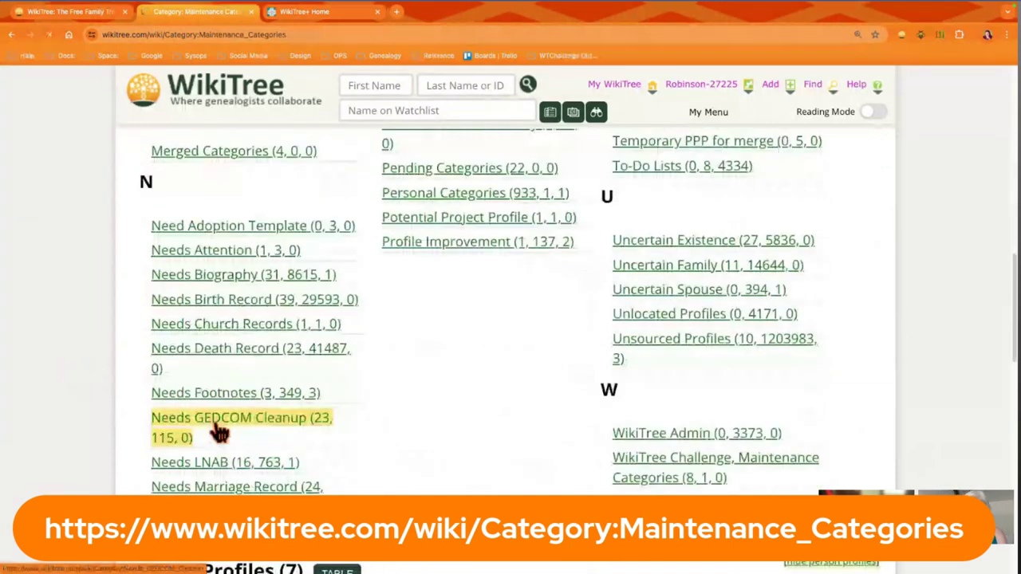
pyautogui.click(219, 431)
pyautogui.scroll(-1, 56, 312)
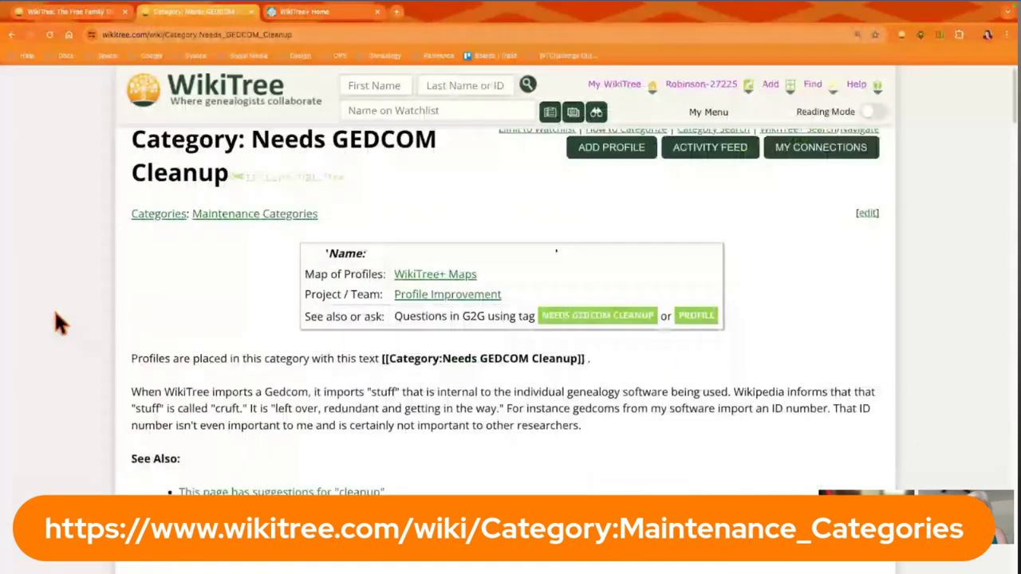
pyautogui.scroll(1, 55, 315)
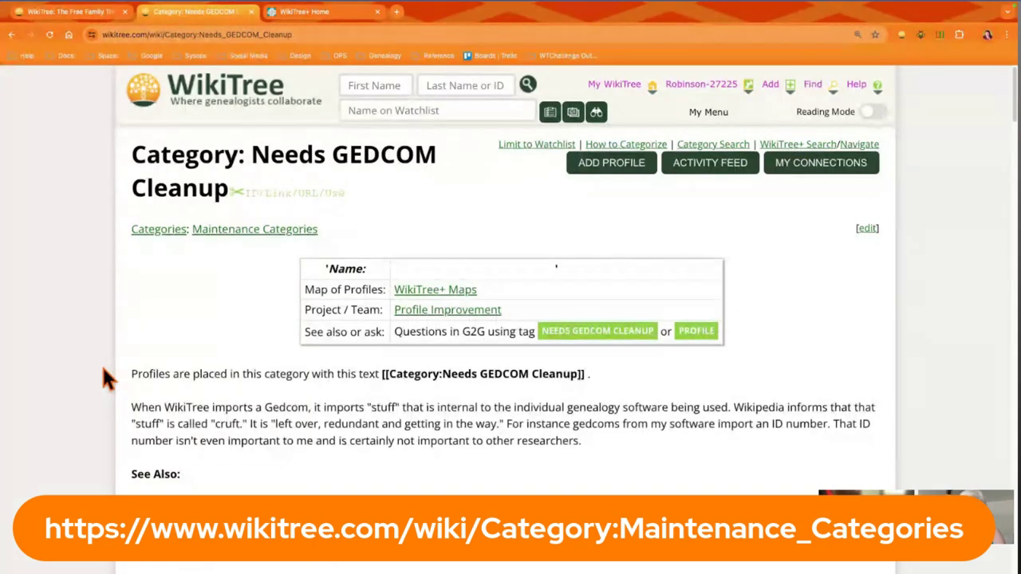
pyautogui.click(14, 38)
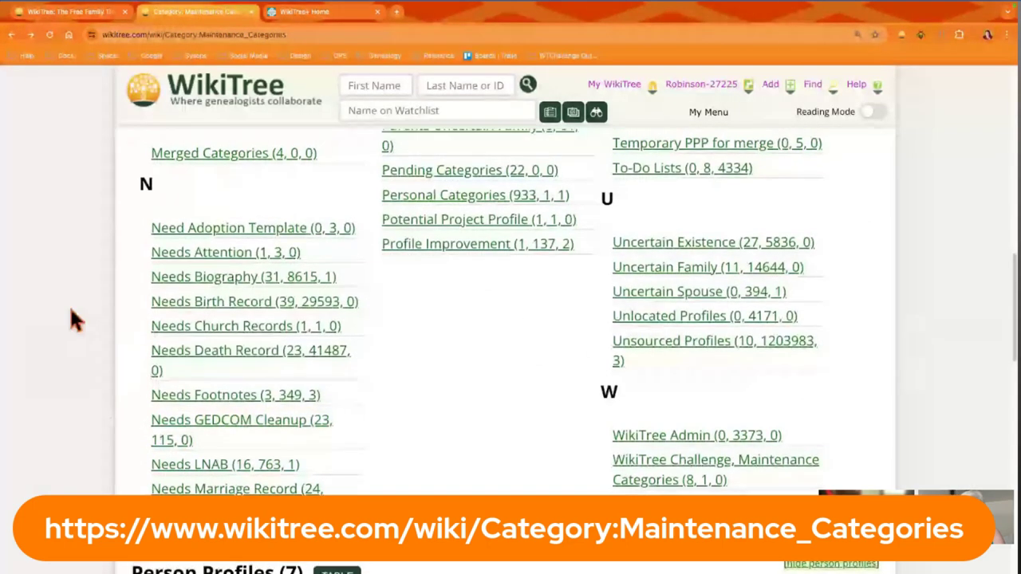
# Step: Scroll the Maintenance Categories subcategory list up, then back down to Needs GEDCOM Cleanup
pyautogui.scroll(3, 71, 324)
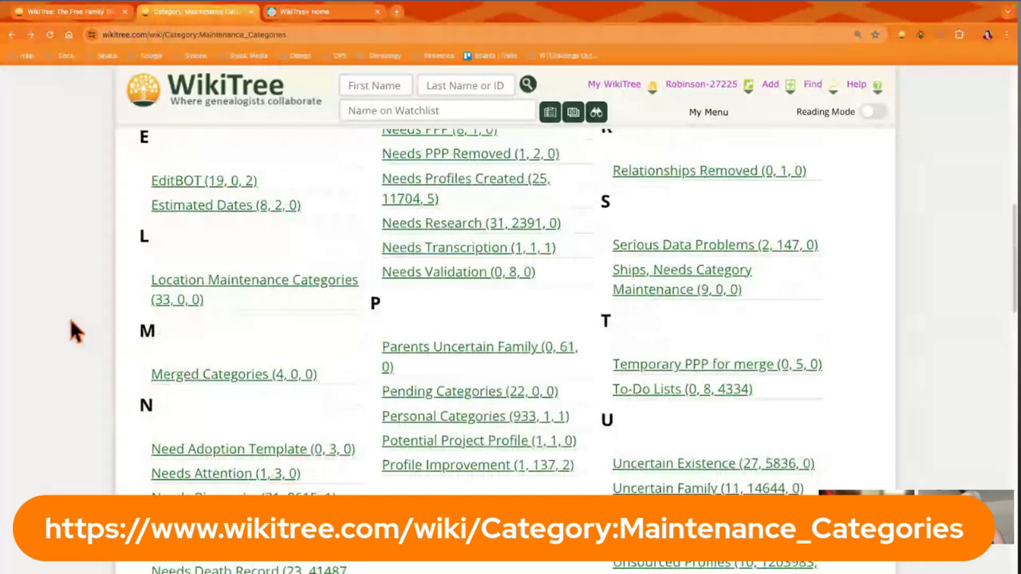
pyautogui.scroll(5, 341, 391)
pyautogui.scroll(2, 340, 391)
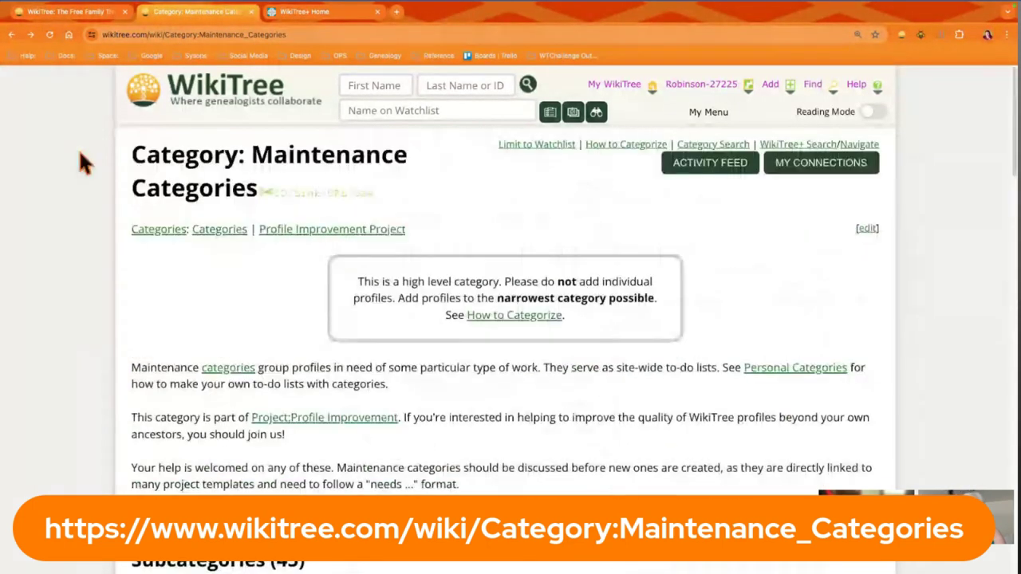
pyautogui.scroll(-1, 69, 363)
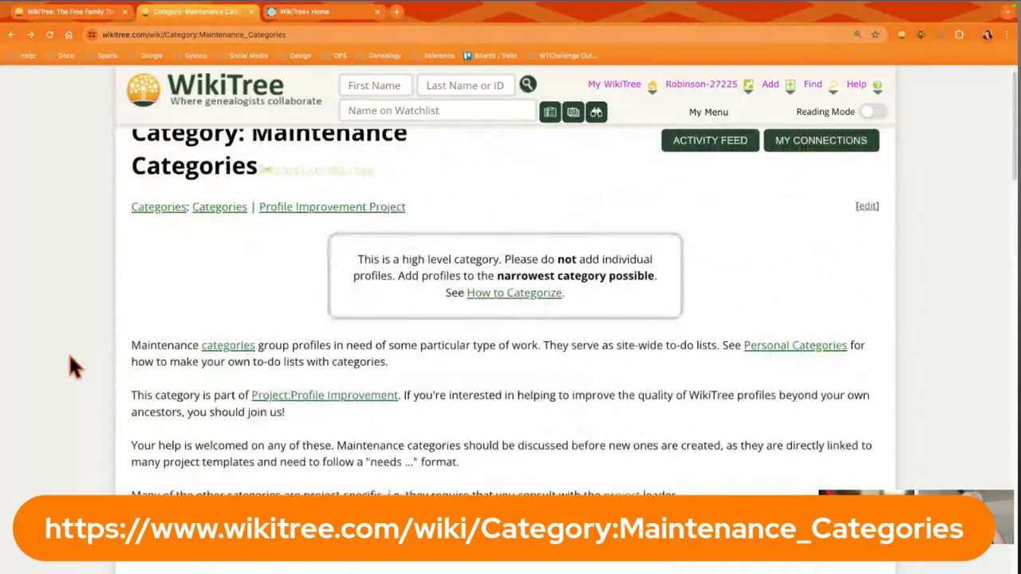
pyautogui.scroll(-4, 64, 360)
pyautogui.scroll(-3, 61, 361)
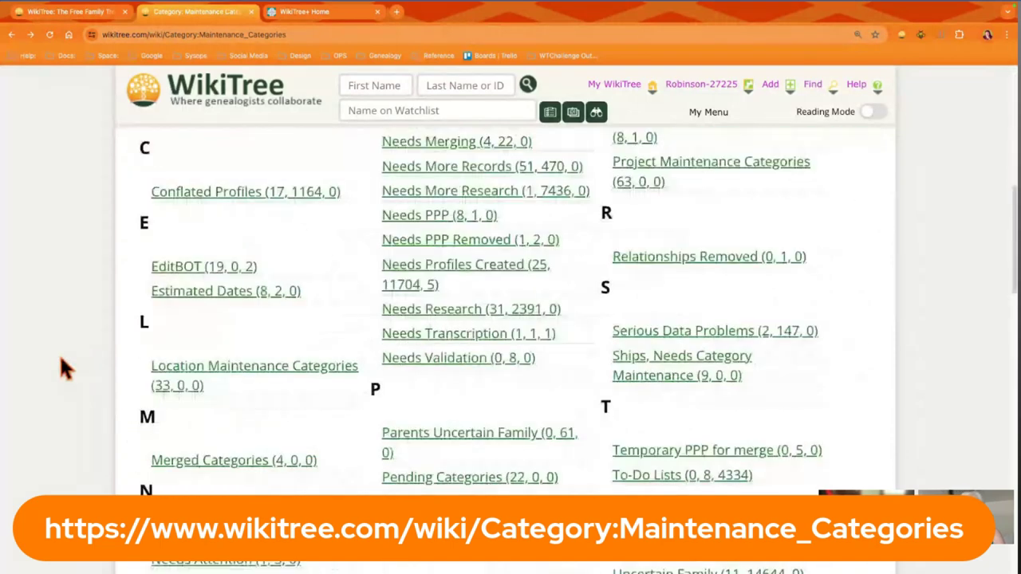
pyautogui.scroll(-2, 61, 361)
pyautogui.scroll(-1, 66, 367)
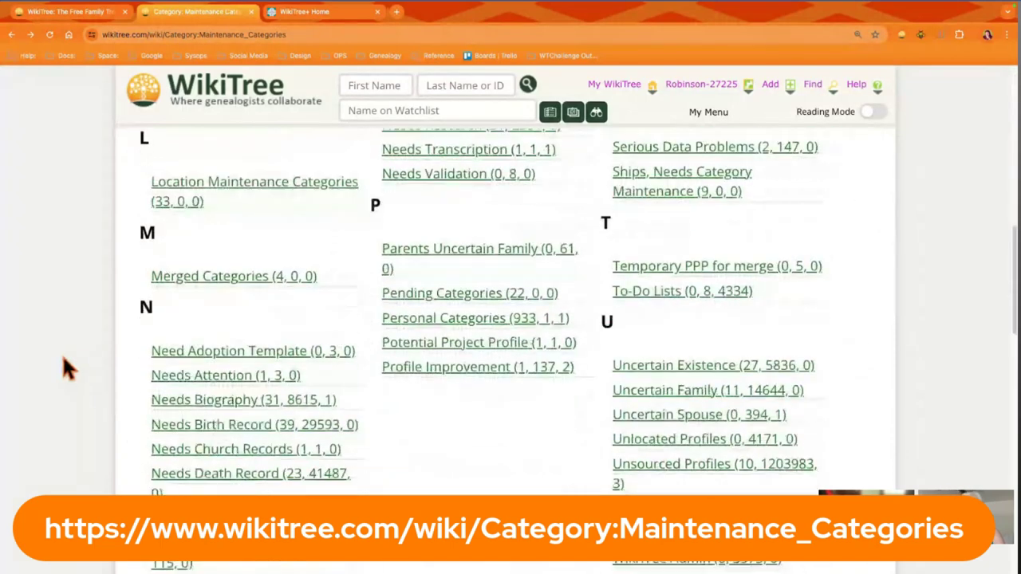
pyautogui.scroll(-1, 67, 368)
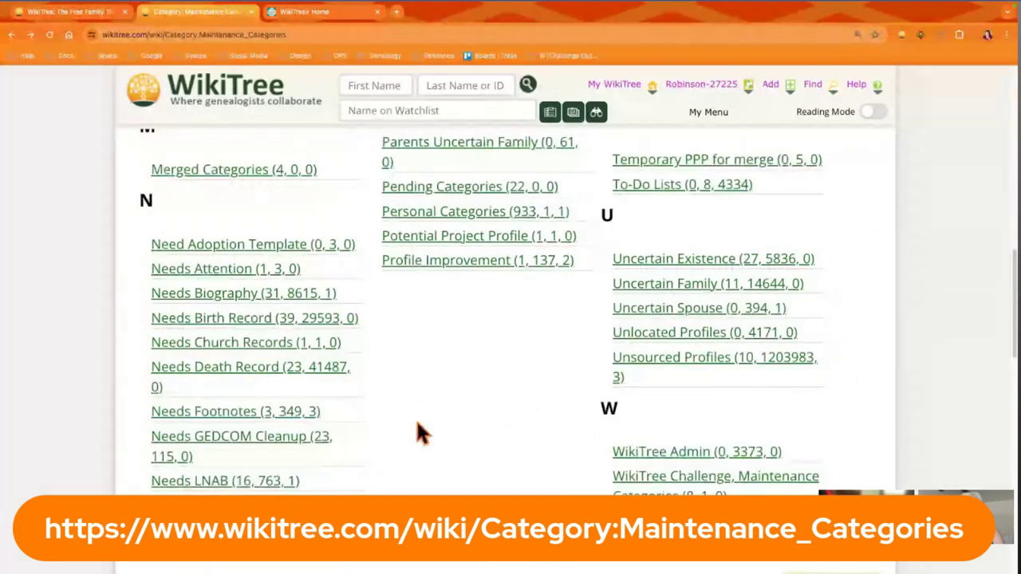
# Step: Reopen Needs GEDCOM Cleanup and scroll down to its 23 regional subcategories
pyautogui.click(185, 445)
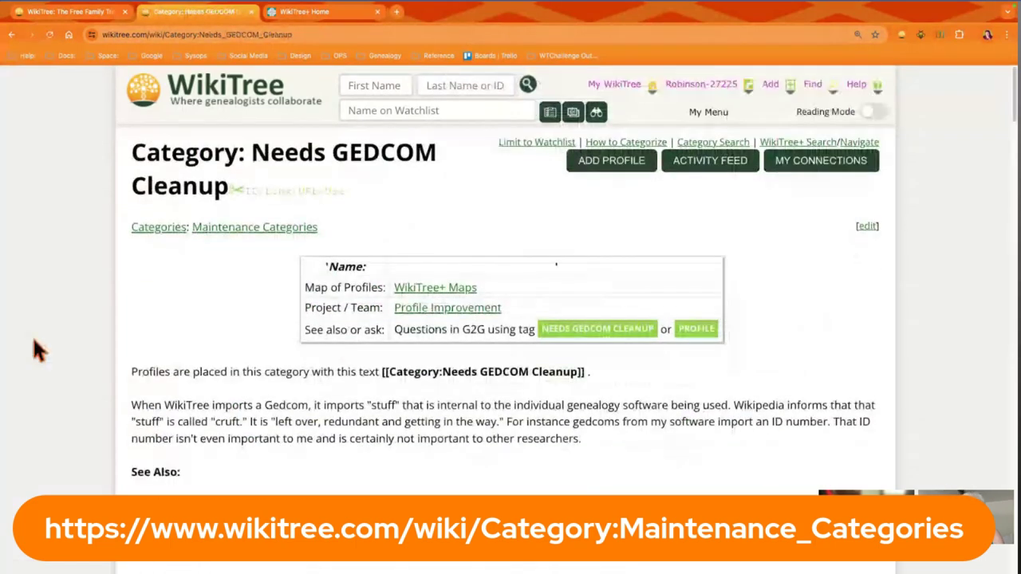
pyautogui.scroll(-1, 34, 343)
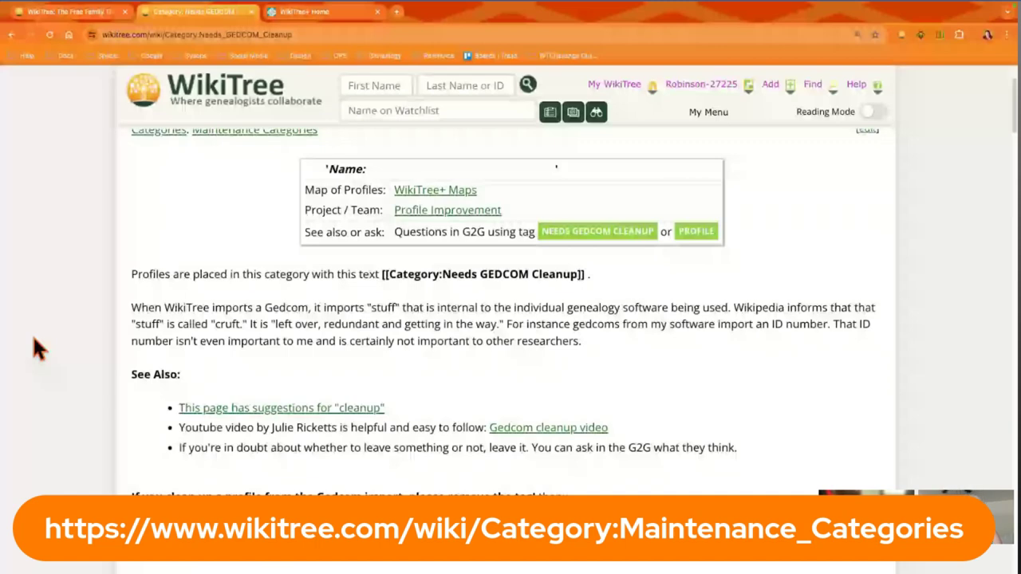
pyautogui.scroll(-1, 35, 347)
pyautogui.scroll(-3, 35, 334)
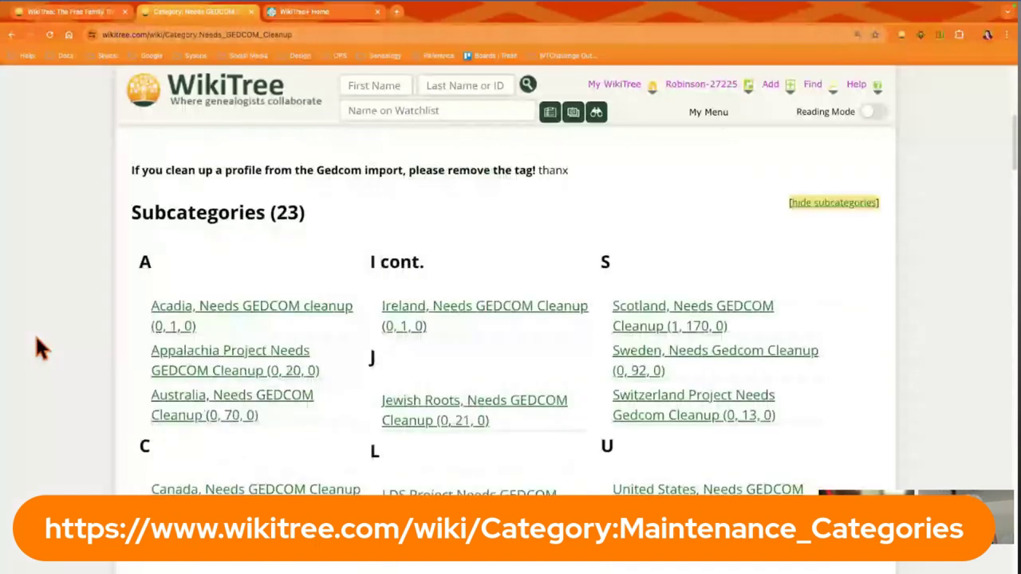
pyautogui.scroll(-1, 34, 334)
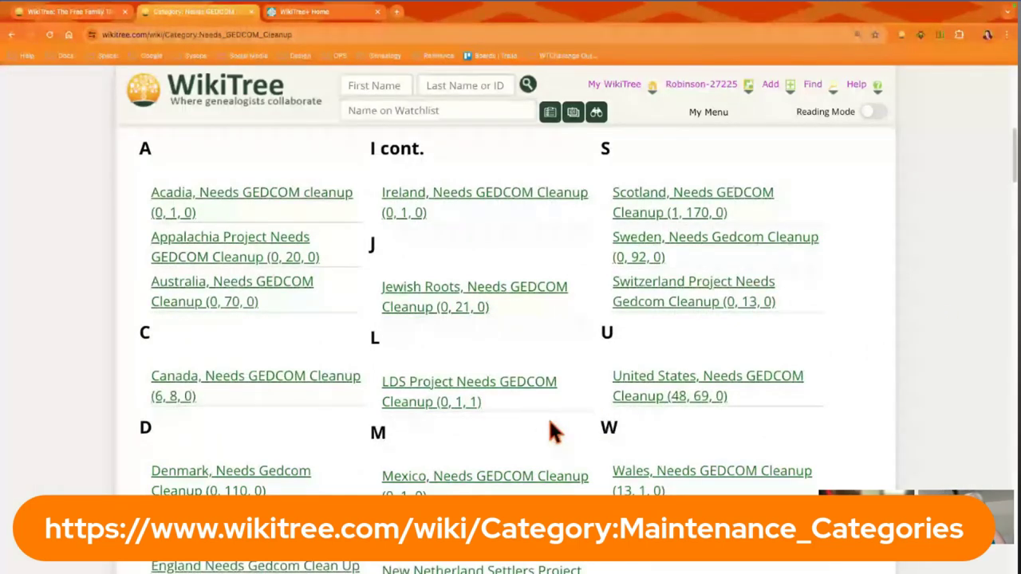
pyautogui.scroll(-1, 861, 283)
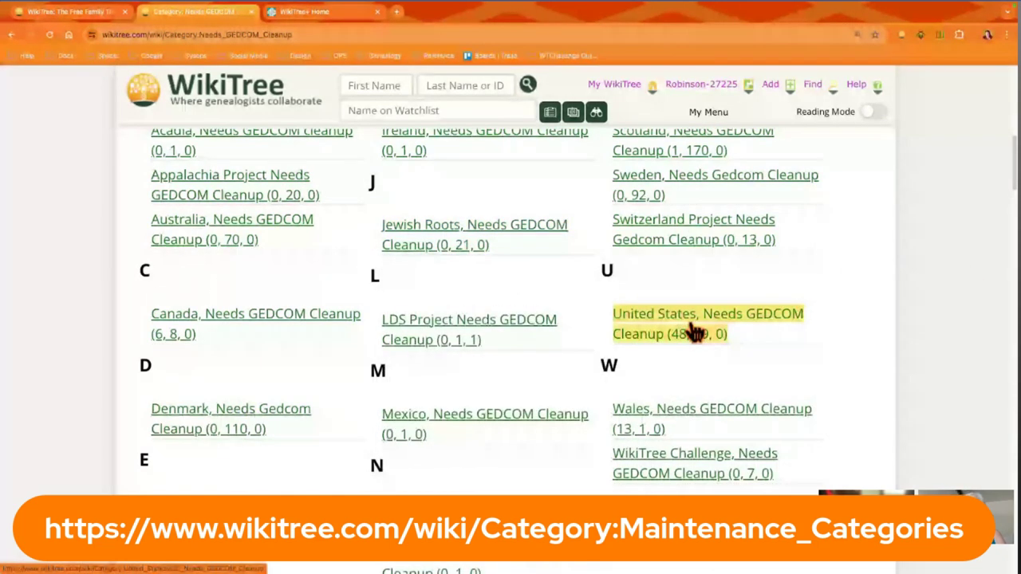
# Step: Browse the state subcategories of United States, Needs GEDCOM Cleanup, then return to WikiTree+
pyautogui.click(694, 333)
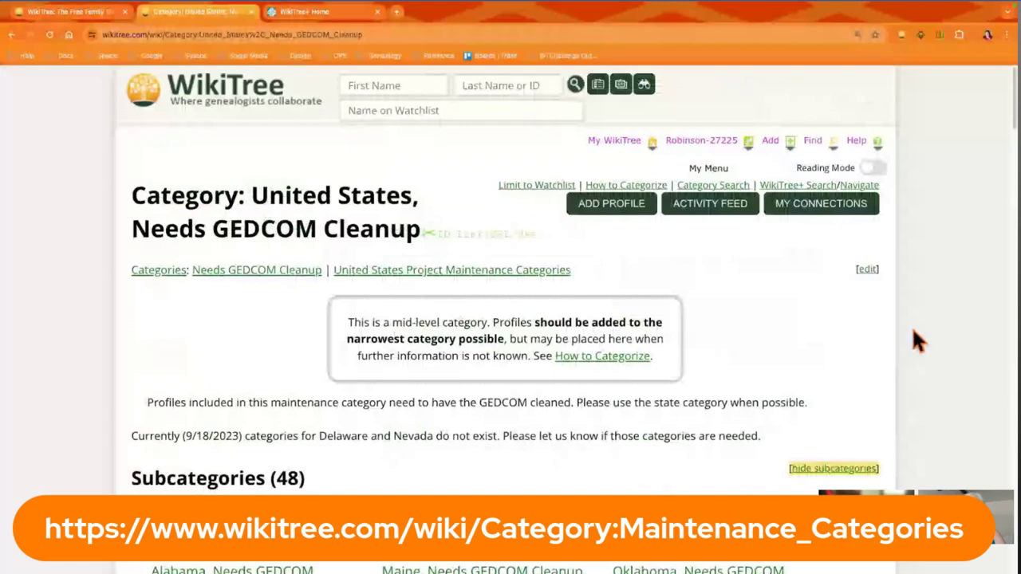
pyautogui.scroll(-4, 225, 281)
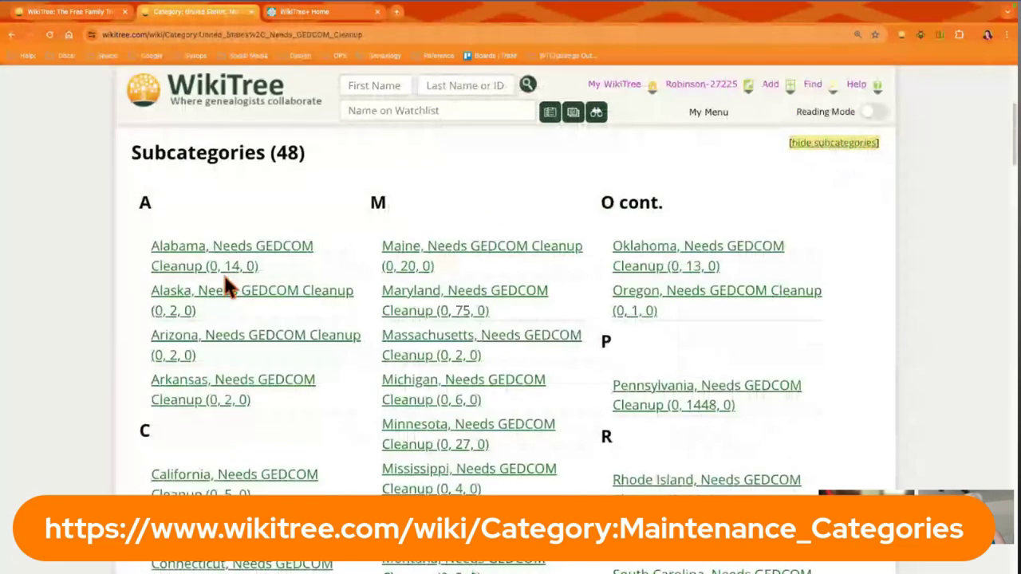
pyautogui.scroll(-1, 225, 280)
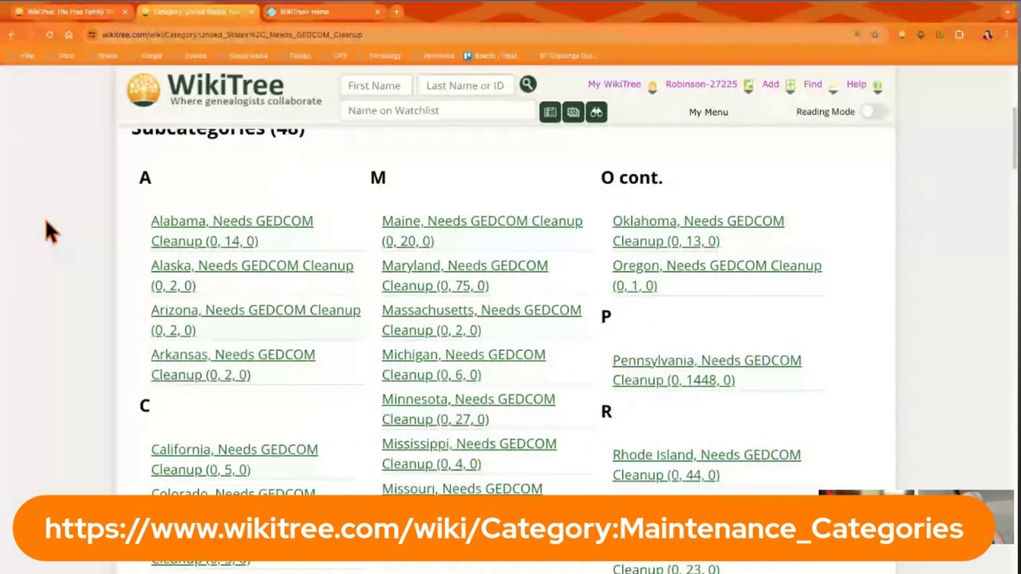
pyautogui.scroll(4, 48, 232)
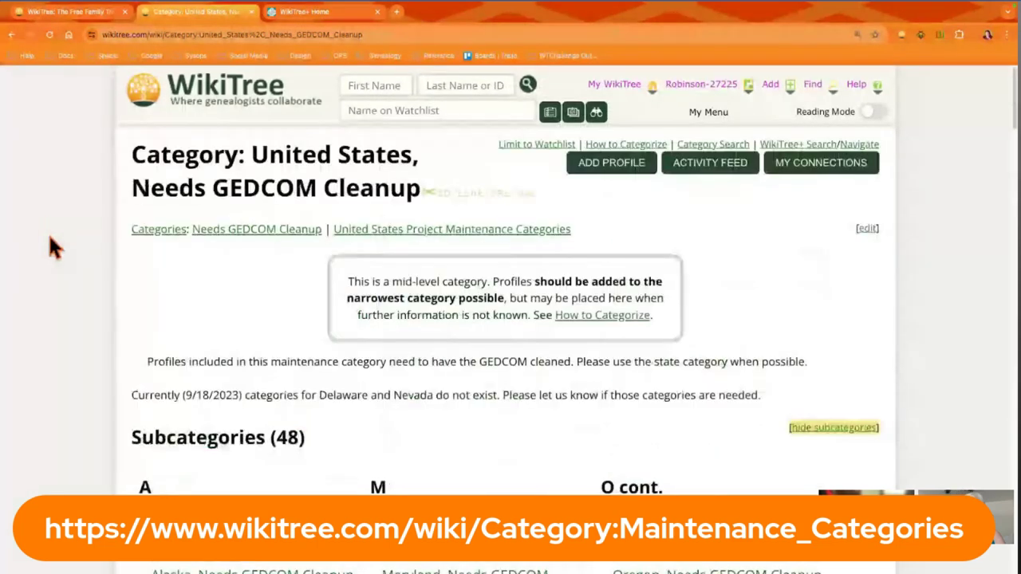
pyautogui.click(309, 14)
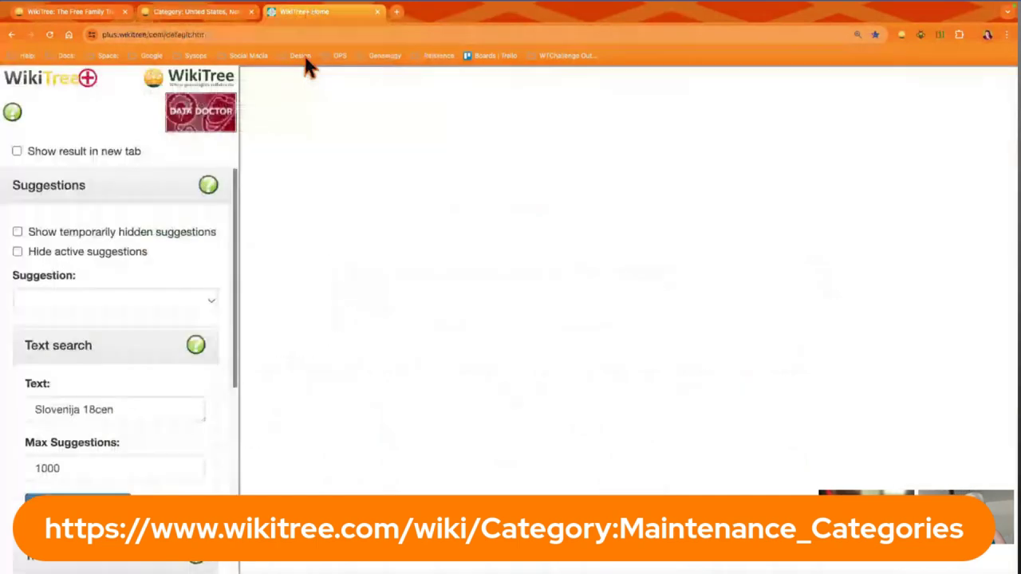
# Step: Collapse Suggestions, expand the text Search options, and replace the query with 'Category=Need'
pyautogui.click(60, 193)
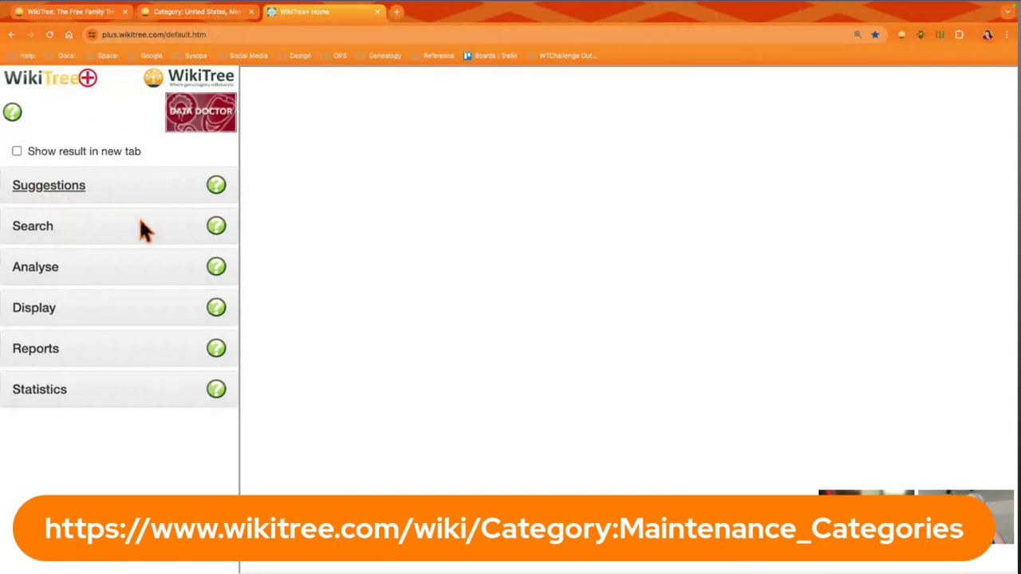
pyautogui.click(30, 231)
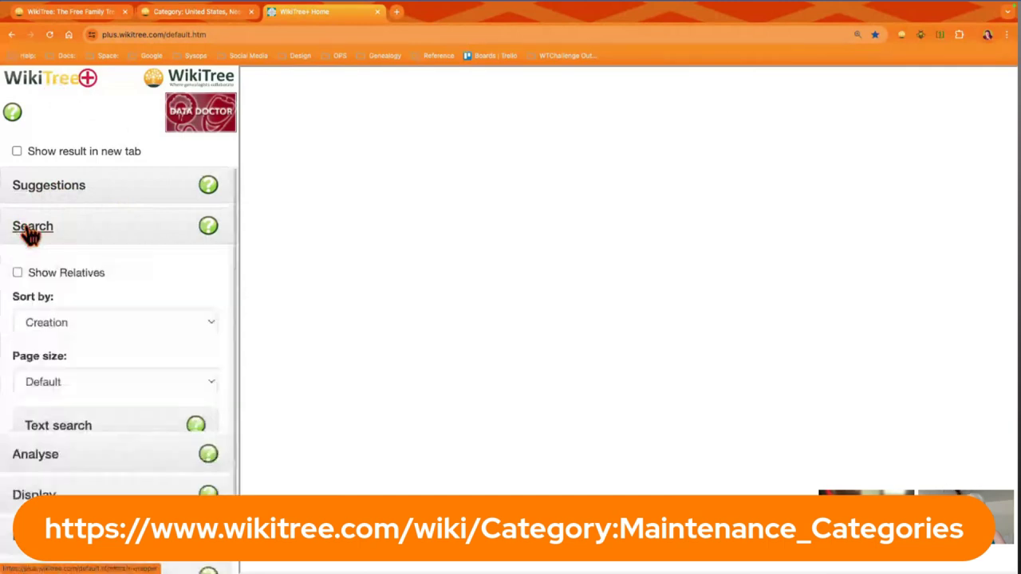
pyautogui.scroll(-1, 132, 353)
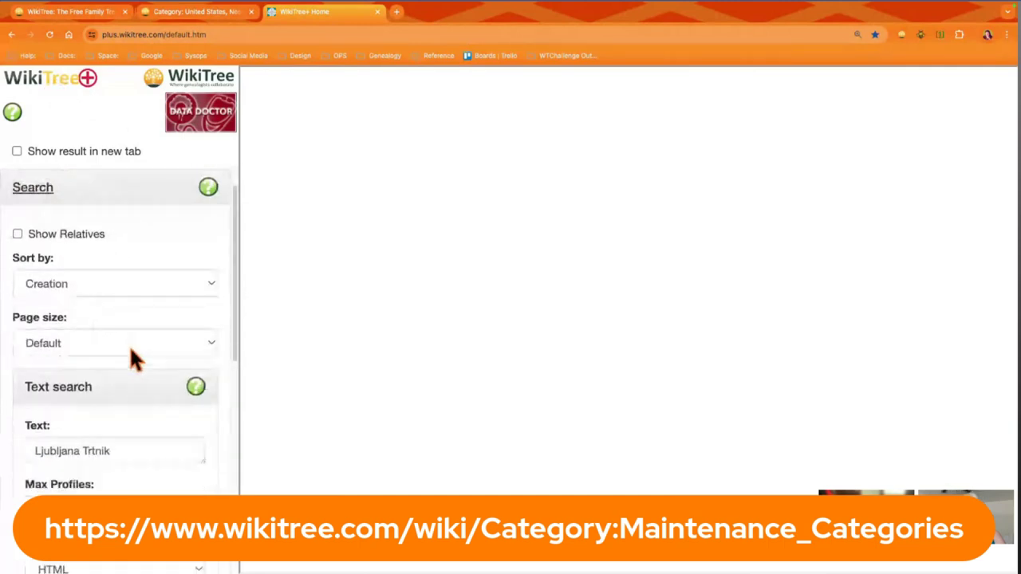
pyautogui.scroll(-4, 133, 358)
pyautogui.scroll(1, 114, 216)
pyautogui.click(136, 229)
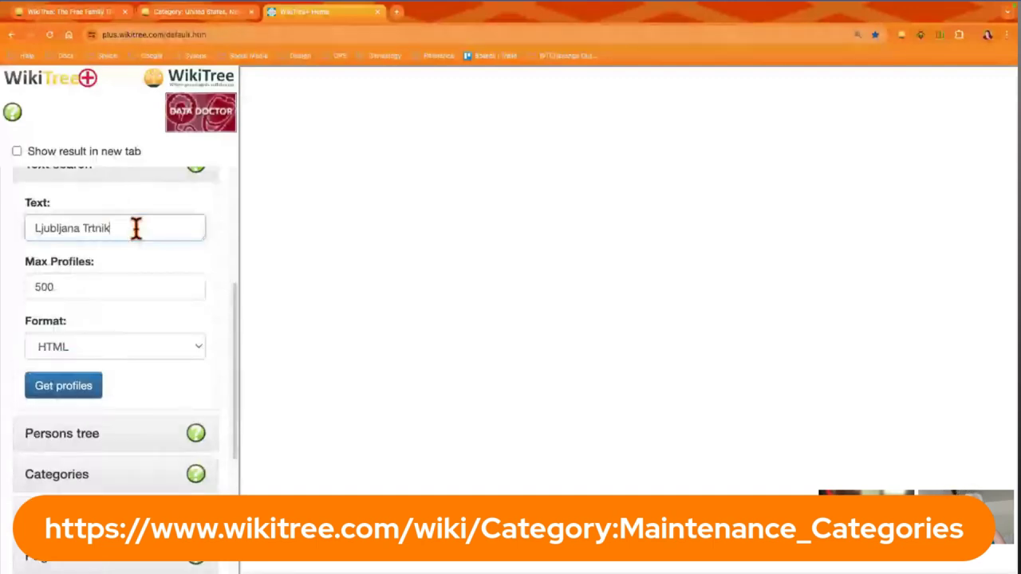
pyautogui.tripleClick(137, 229)
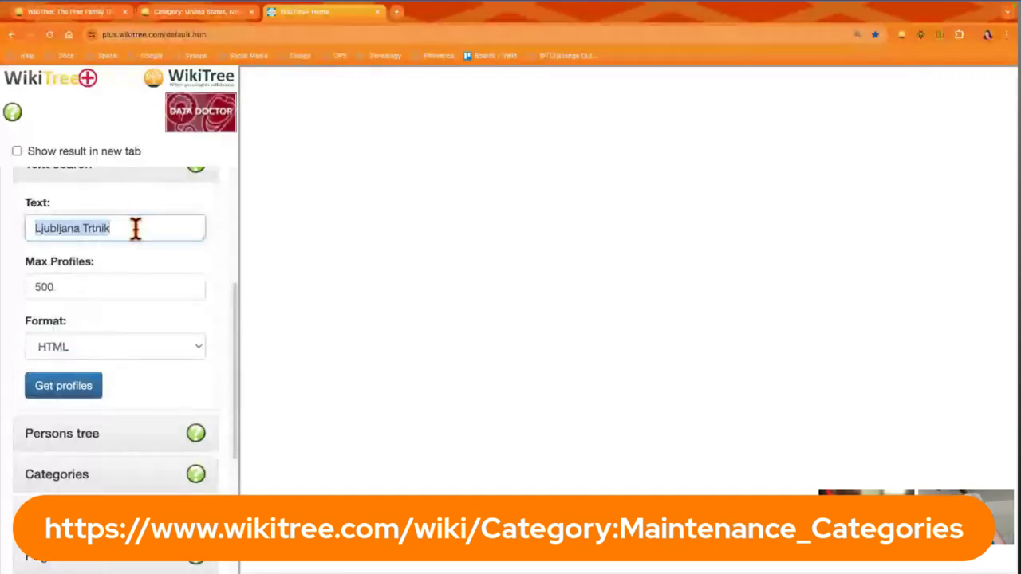
pyautogui.write('Category=Need')
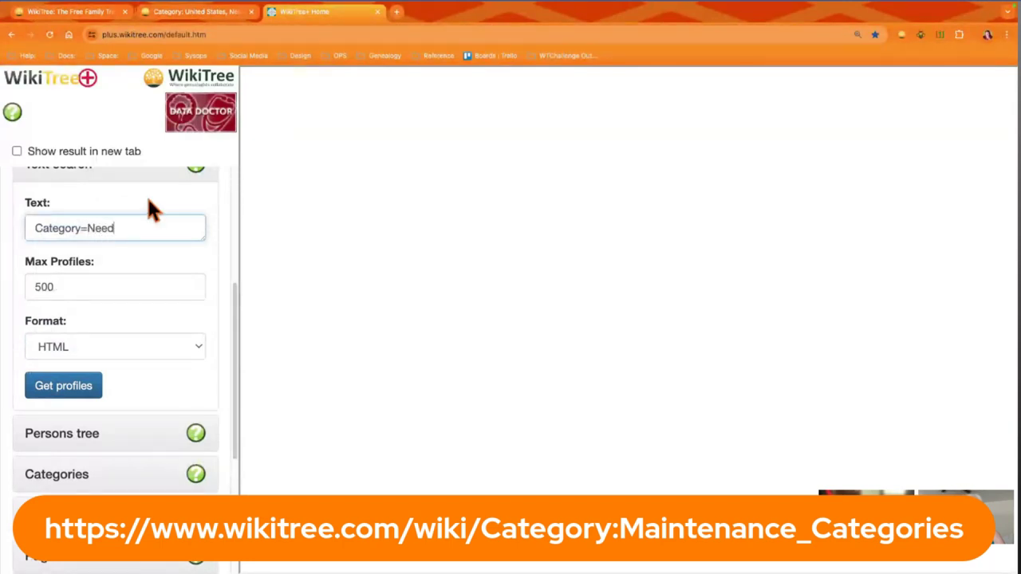
# Step: Complete the query as Category="Needs GEDCOM Cleanup" plus cc7= the user's own WikiTree ID
pyautogui.click(222, 22)
pyautogui.moveTo(132, 188); pyautogui.dragTo(318, 199)
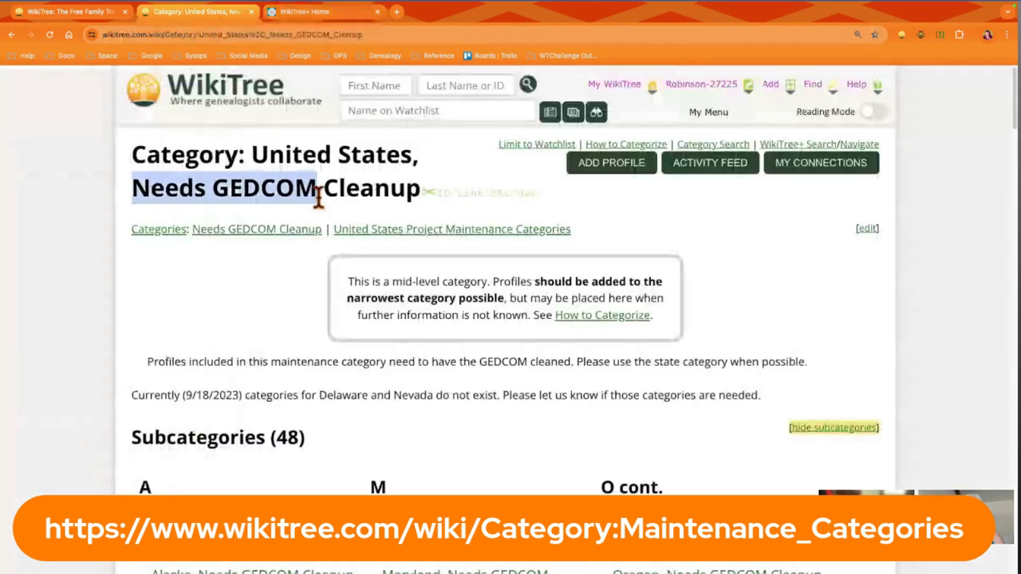
pyautogui.click(311, 13)
pyautogui.doubleClick(94, 228)
pyautogui.write('"')
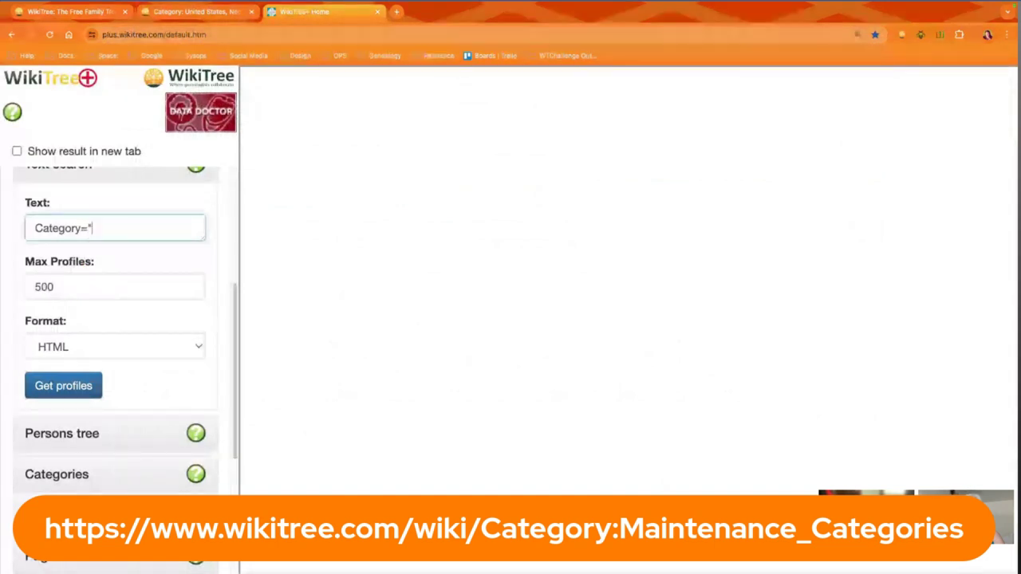
pyautogui.write('Needs GEDCOM Cleanup')
pyautogui.write('"')
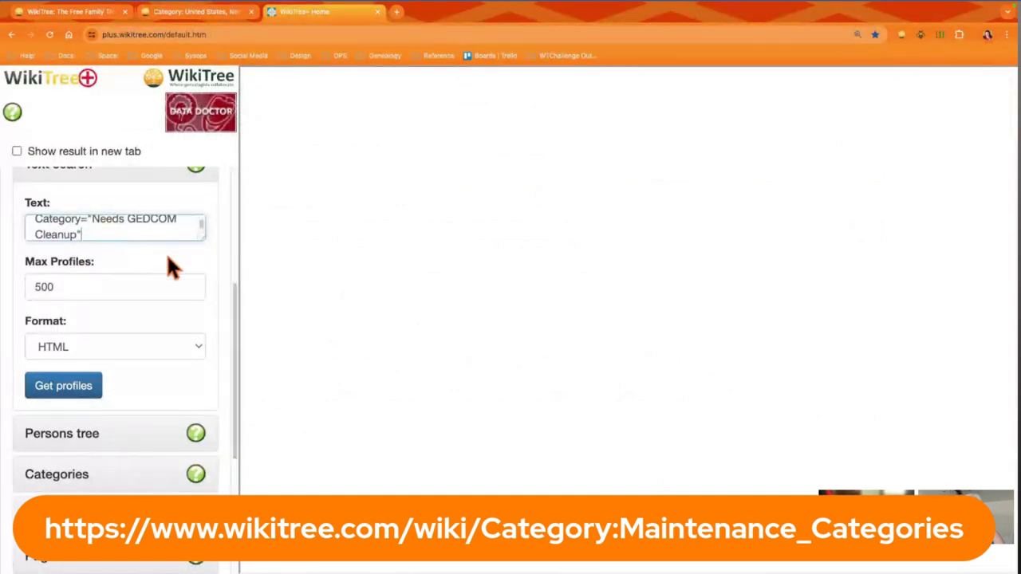
pyautogui.moveTo(201, 236); pyautogui.dragTo(201, 293)
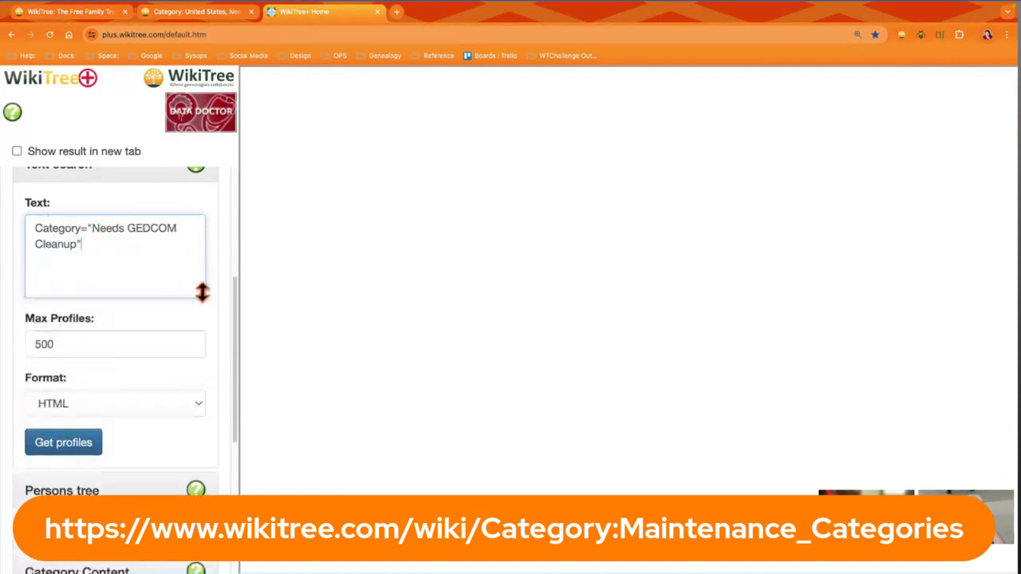
pyautogui.write('cc')
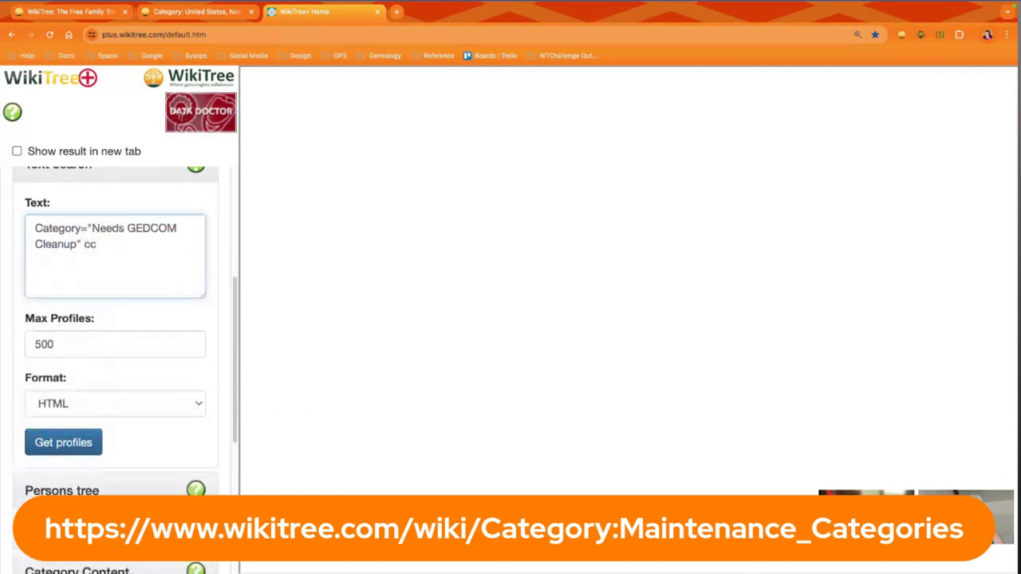
pyautogui.write('7=Robinson-27225')
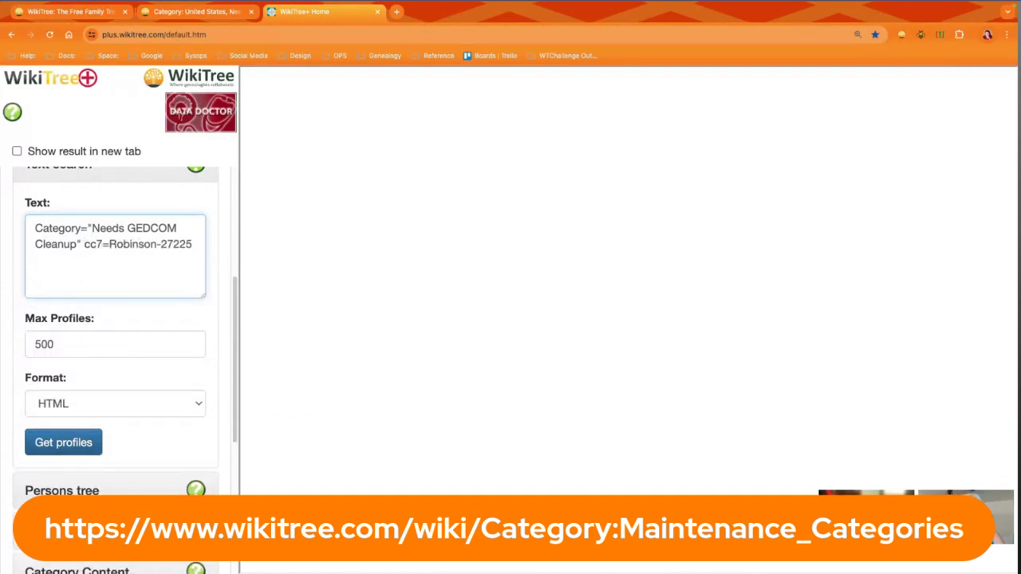
# Step: Run Get profiles, which finds 0 profiles, and open the WikiTree+ help in a new tab
pyautogui.click(86, 448)
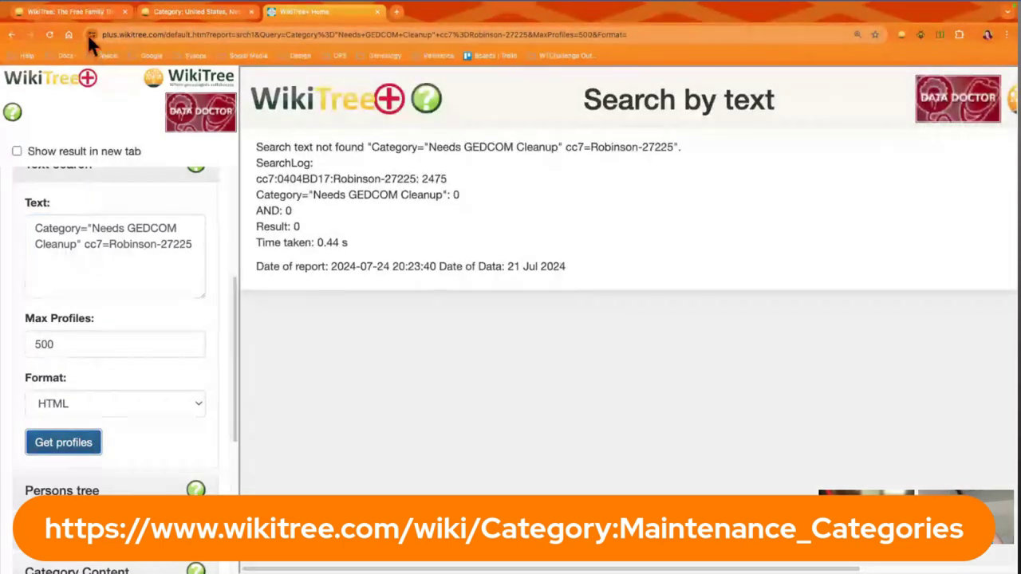
pyautogui.click(12, 112)
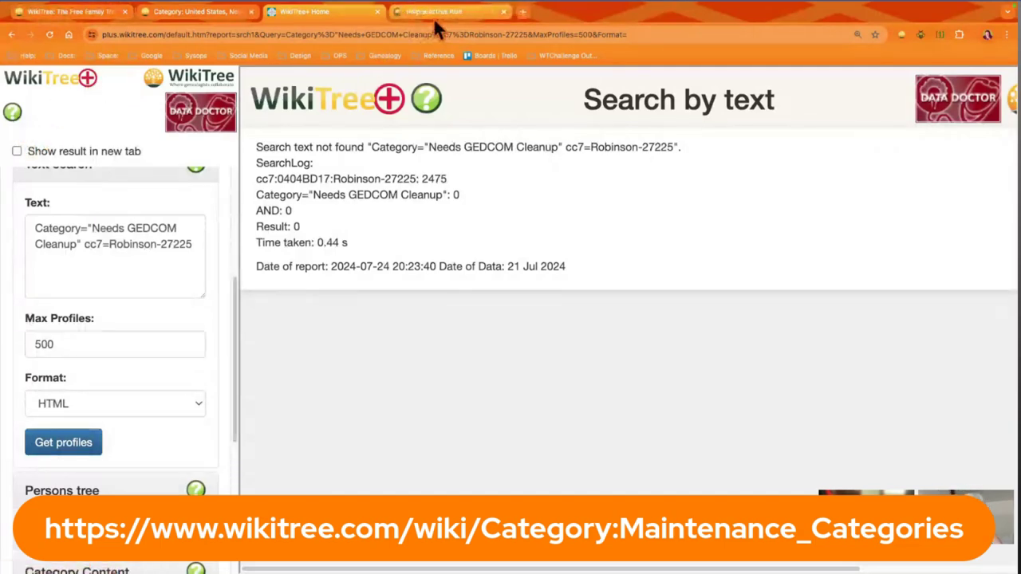
pyautogui.click(434, 20)
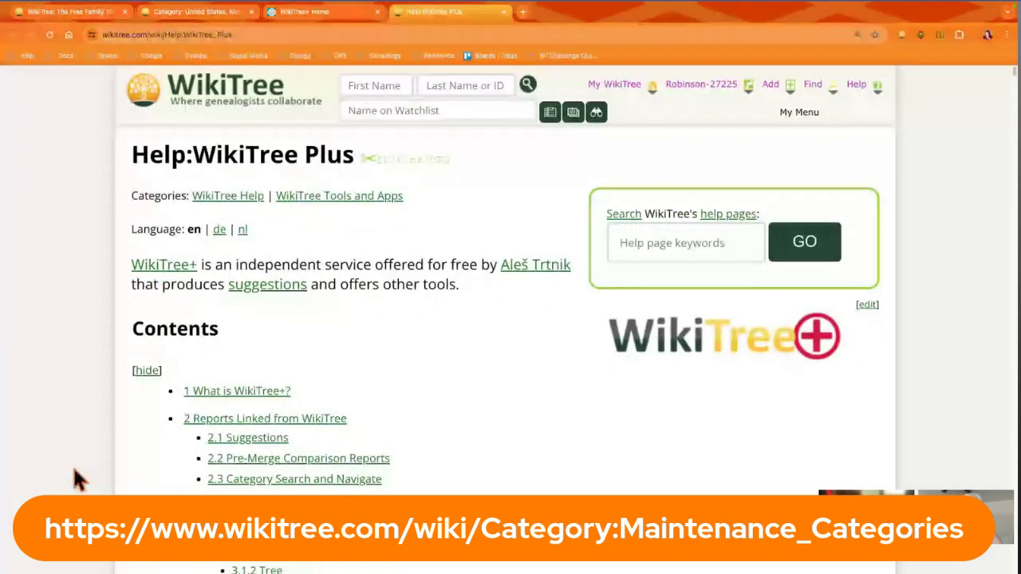
# Step: Jump to the help's Text search section and scroll through its field list and example queries
pyautogui.click(232, 526)
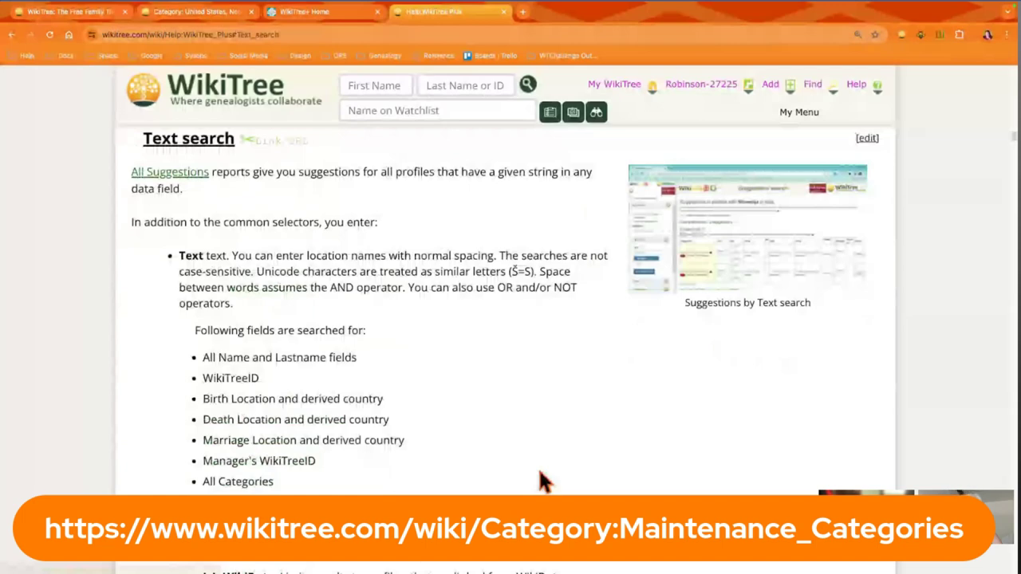
pyautogui.scroll(-8, 851, 406)
pyautogui.scroll(-3, 953, 445)
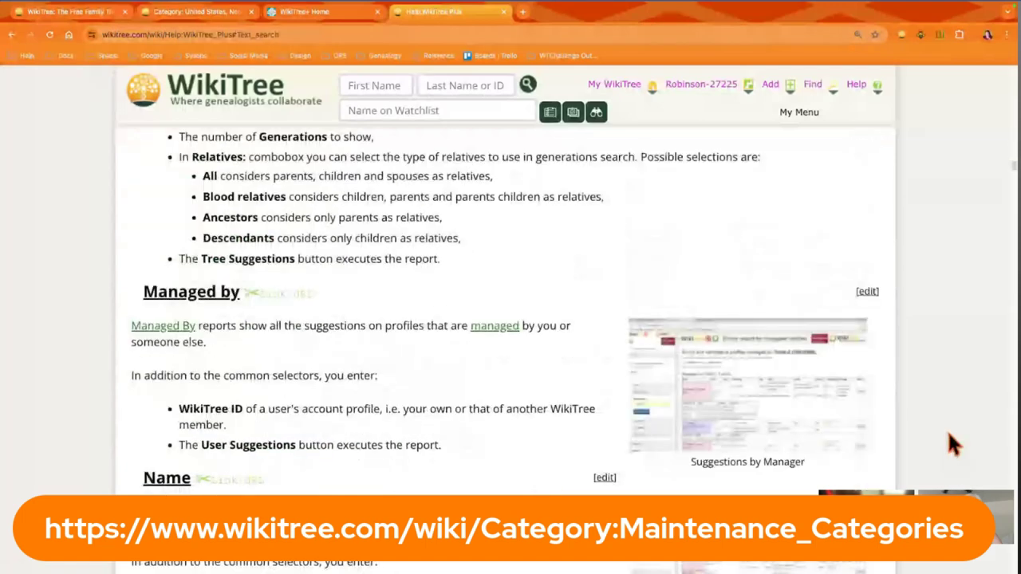
pyautogui.scroll(-3, 952, 445)
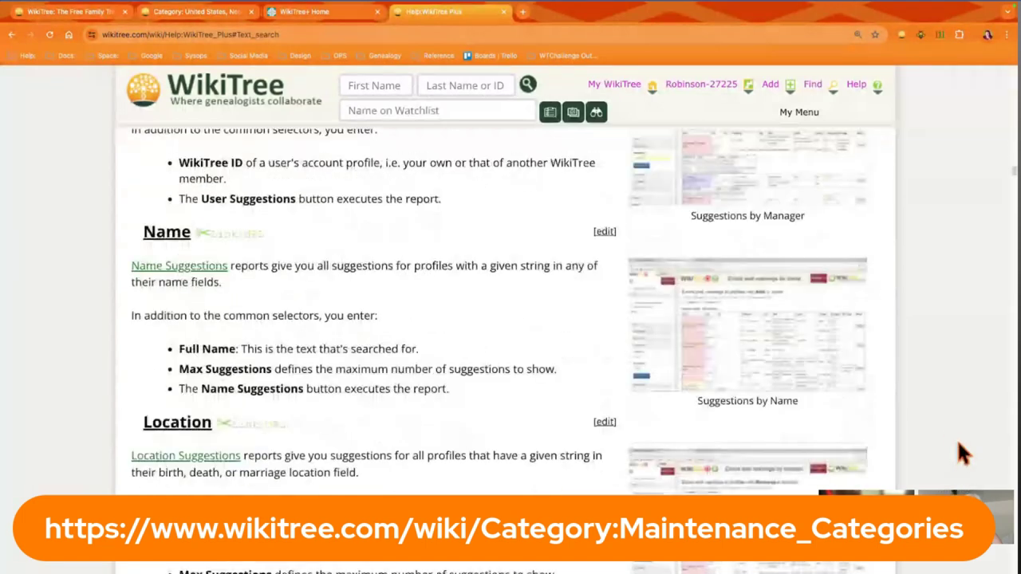
pyautogui.scroll(-1, 959, 445)
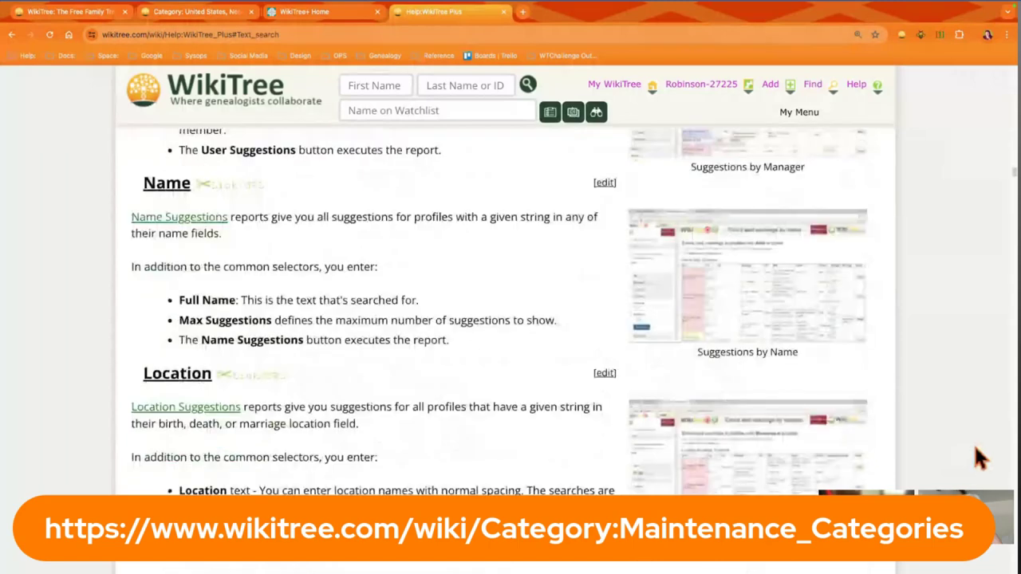
pyautogui.scroll(-5, 980, 458)
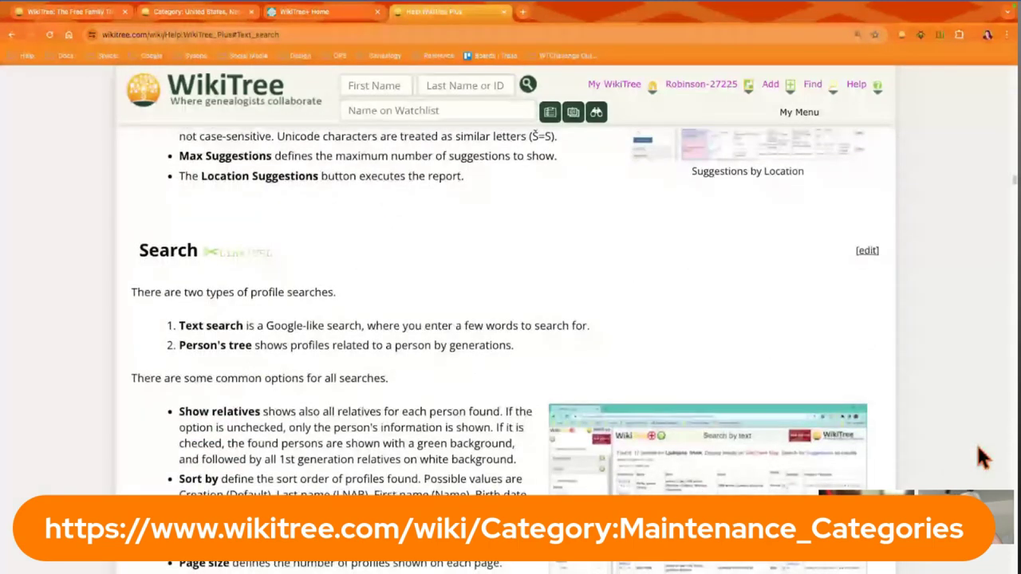
pyautogui.scroll(5, 894, 444)
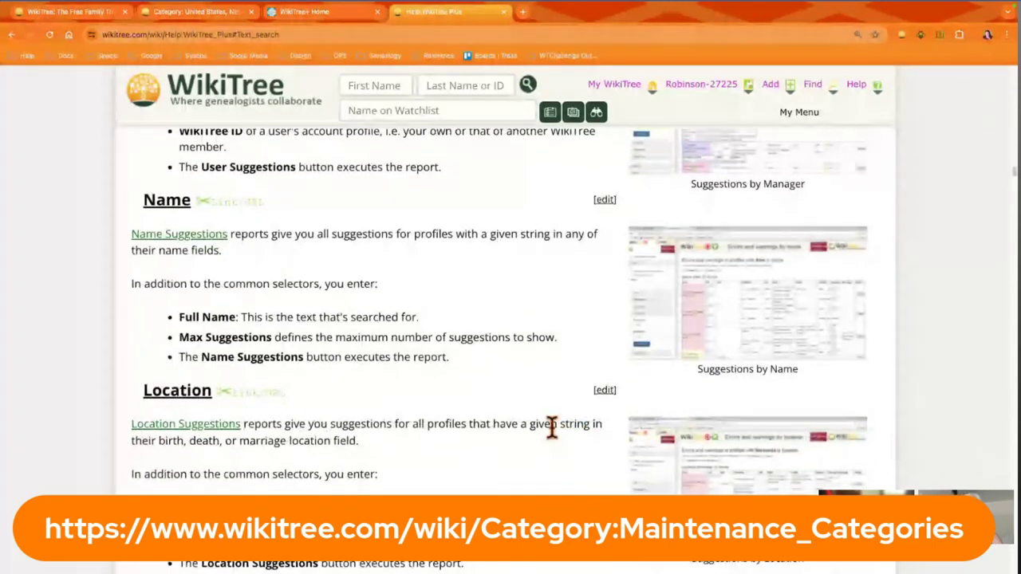
pyautogui.scroll(-3, 551, 426)
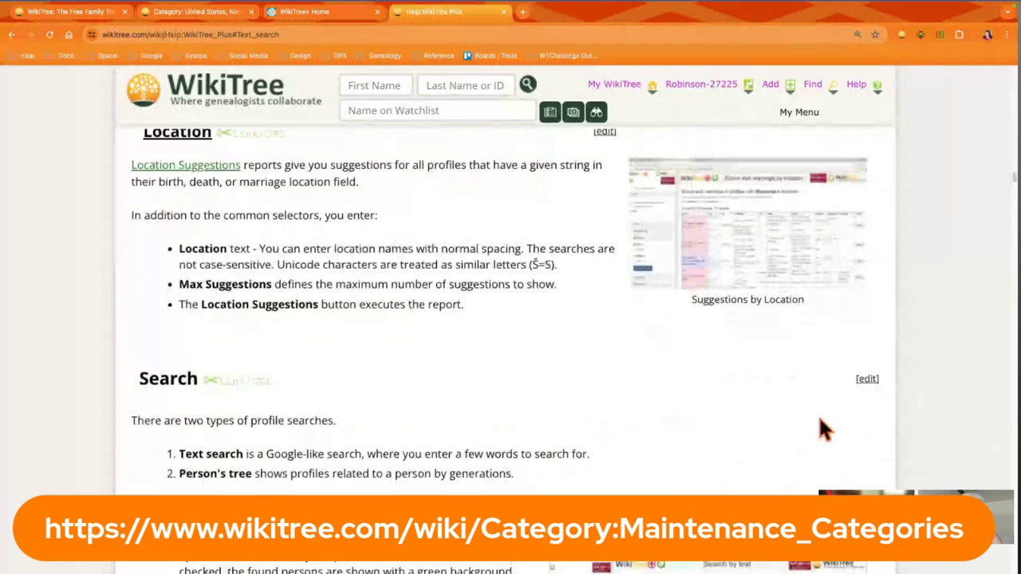
pyautogui.scroll(-3, 917, 437)
# Step: Scroll the search-field table down to the CC7 entry and copy the help page's URL
pyautogui.scroll(10, 917, 437)
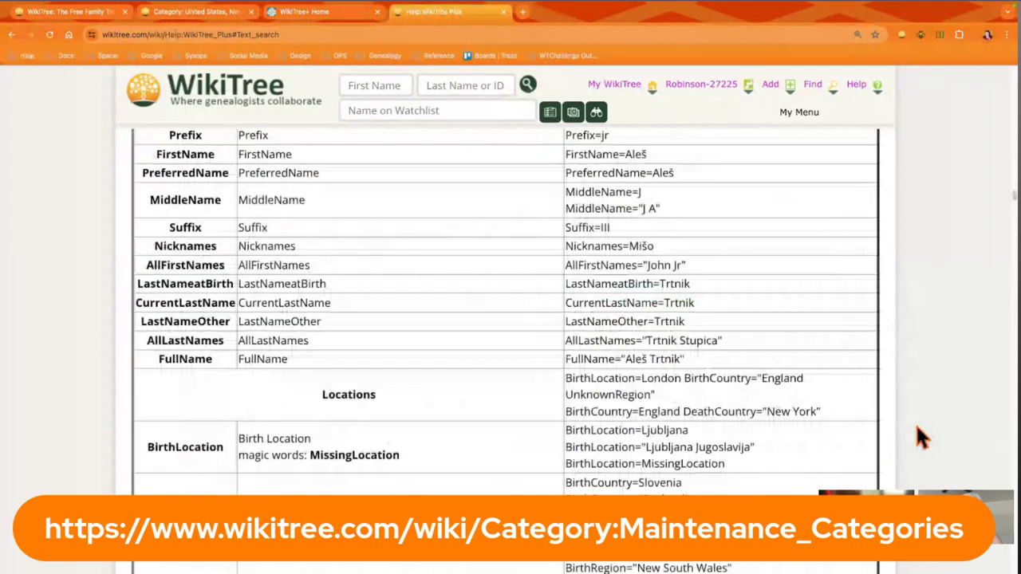
pyautogui.scroll(-1, 917, 437)
pyautogui.scroll(-1, 918, 437)
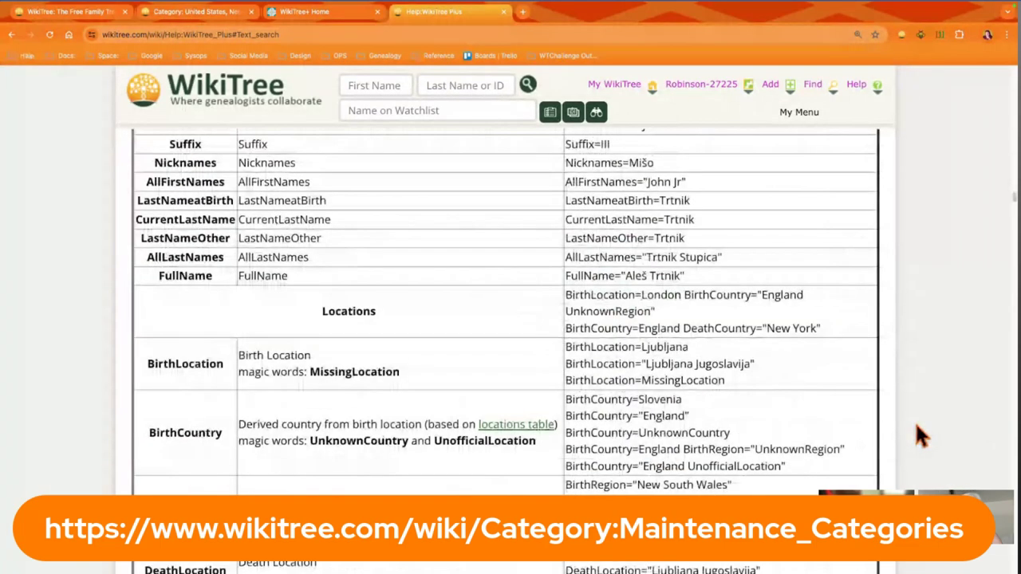
pyautogui.scroll(-2, 914, 424)
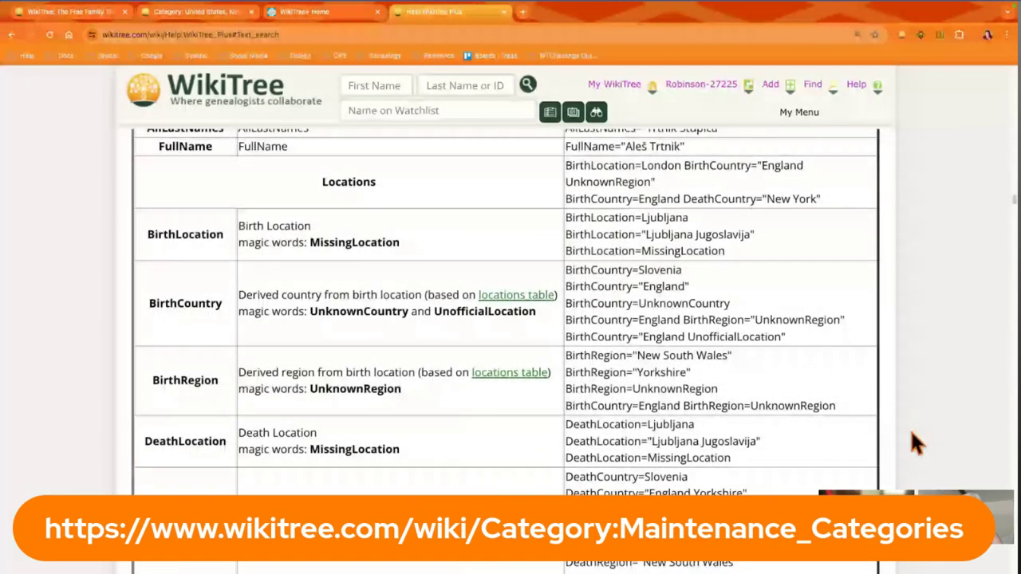
pyautogui.scroll(-6, 910, 429)
pyautogui.scroll(-5, 893, 434)
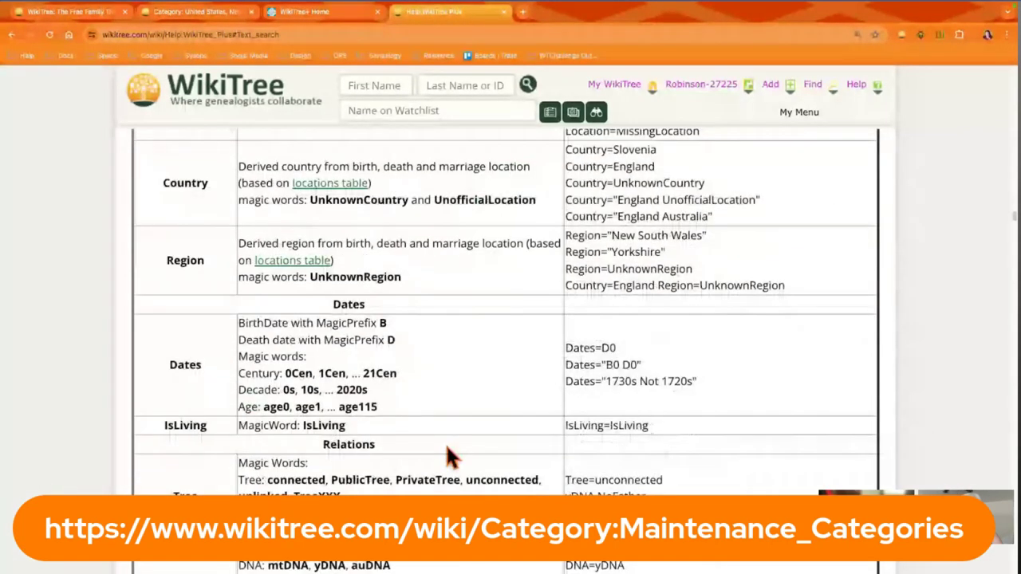
pyautogui.scroll(-4, 447, 453)
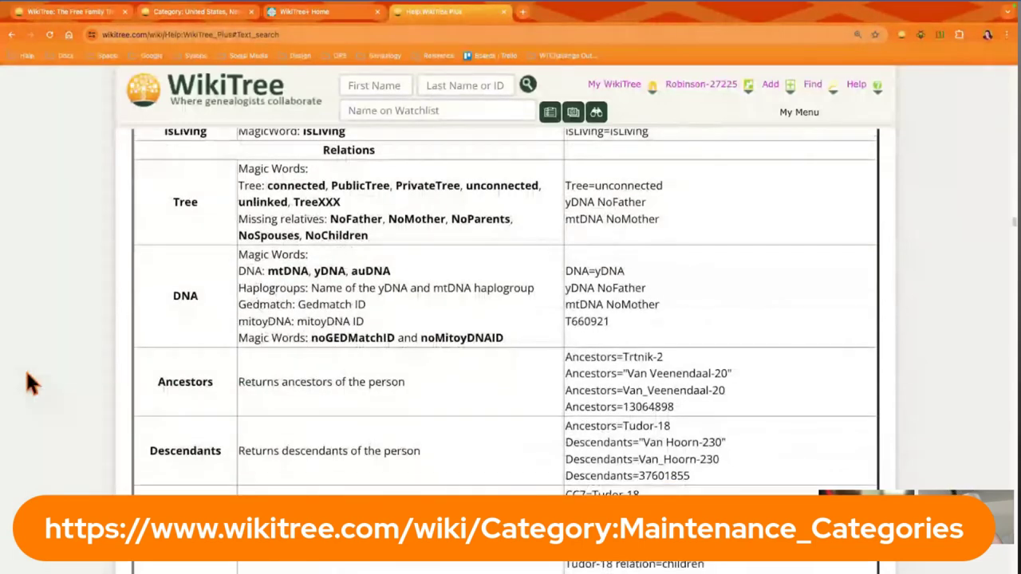
pyautogui.scroll(-3, 25, 369)
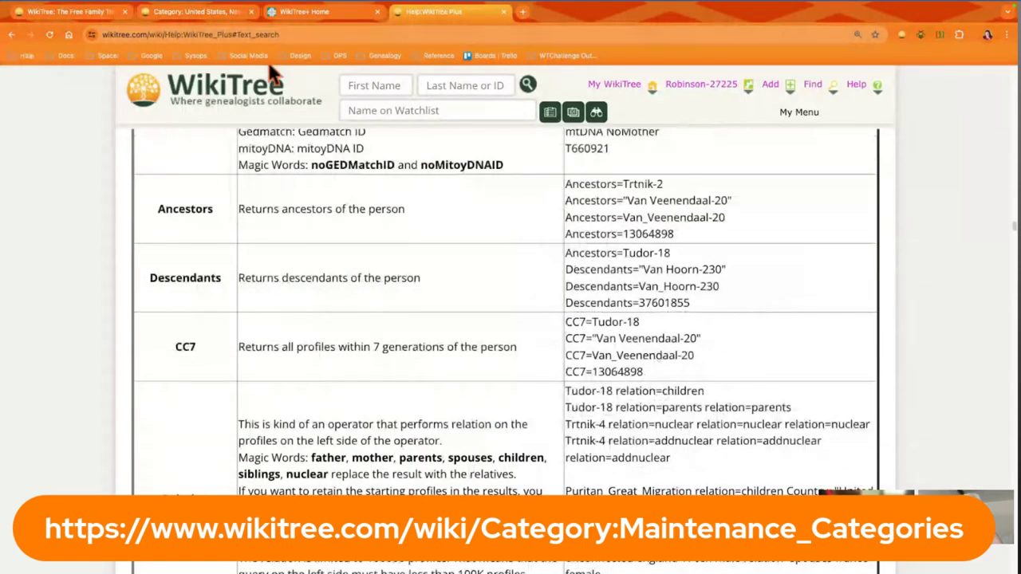
pyautogui.moveTo(243, 32); pyautogui.dragTo(102, 35)
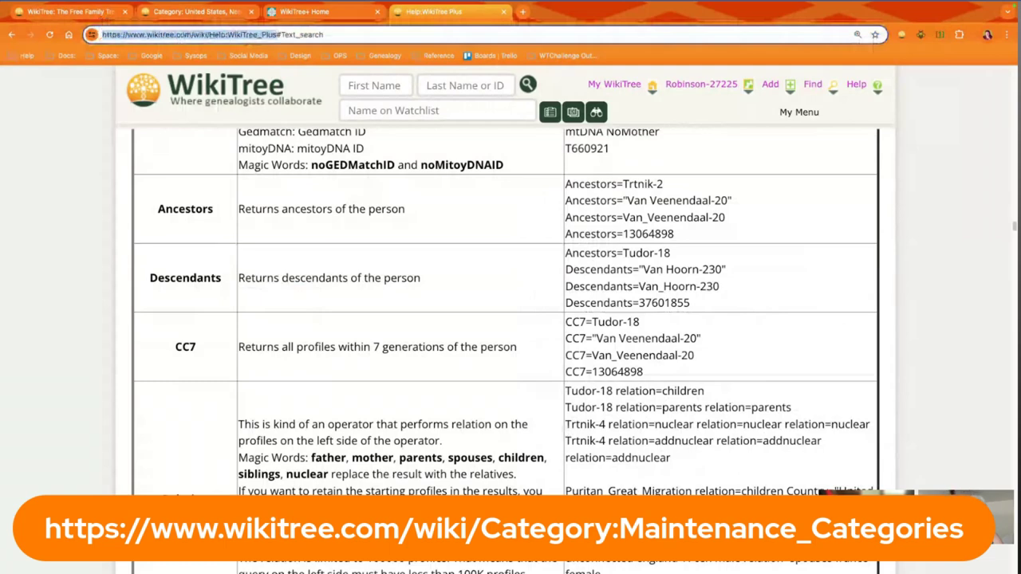
pyautogui.hotkey('alt', 'Tab')
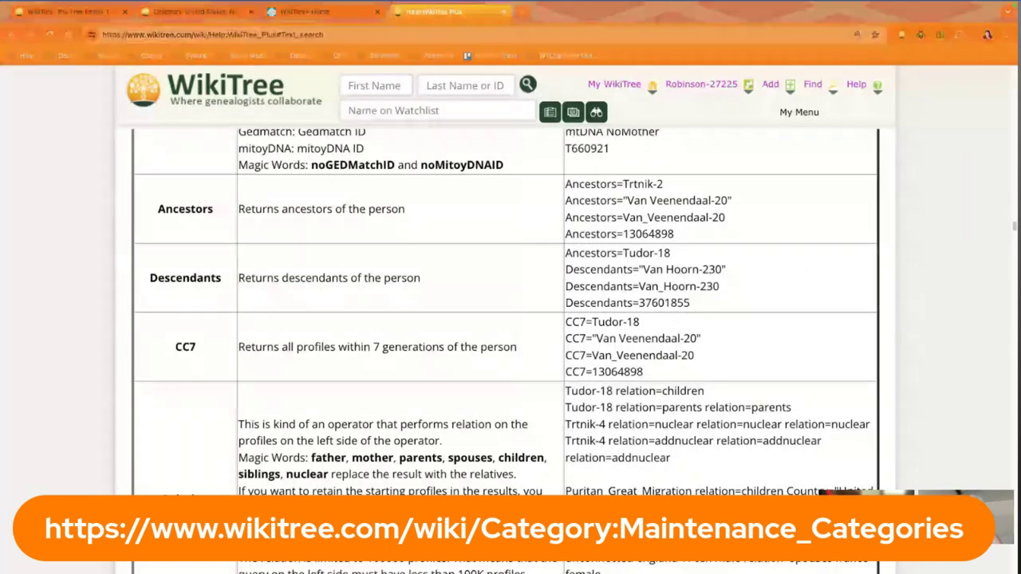